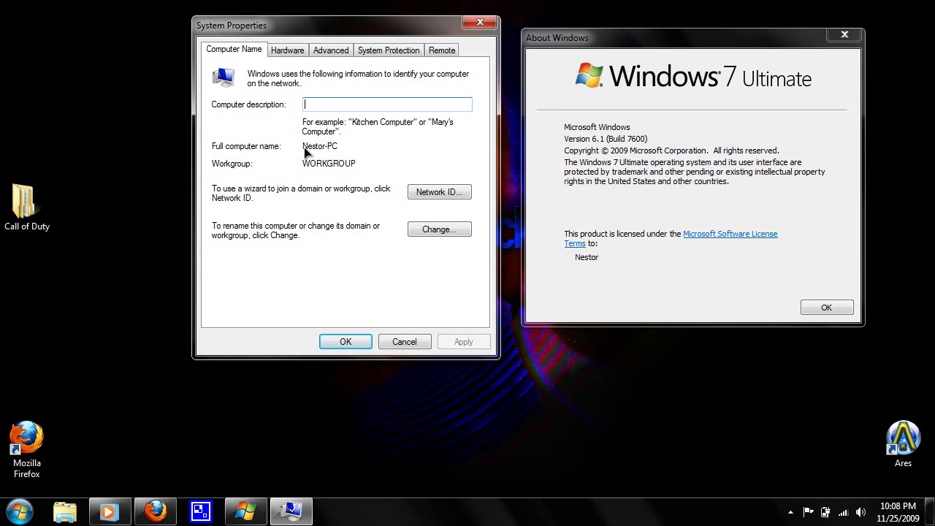
# Step: Highlight the full computer name in System Properties, then clear the highlight
pyautogui.doubleClick(306, 149)
pyautogui.click(315, 152)
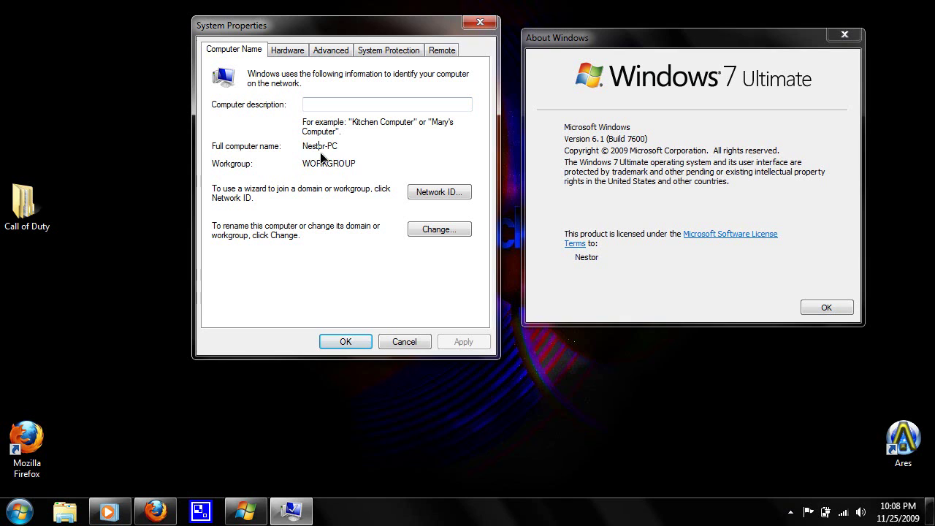
pyautogui.moveTo(355, 151); pyautogui.dragTo(300, 148)
pyautogui.click(313, 151)
pyautogui.moveTo(304, 149)
pyautogui.mouseDown()
pyautogui.moveTo(347, 158)
pyautogui.moveTo(307, 151)
pyautogui.mouseUp()
pyautogui.click(341, 154)
pyautogui.click(304, 152)
pyautogui.click(347, 158)
pyautogui.click(306, 150)
# Step: Open the Computer's basic system information page from Start, close it, and rearrange the dialogs
pyautogui.moveTo(628, 36)
pyautogui.mouseDown()
pyautogui.moveTo(622, 24)
pyautogui.moveTo(636, 34)
pyautogui.mouseUp()
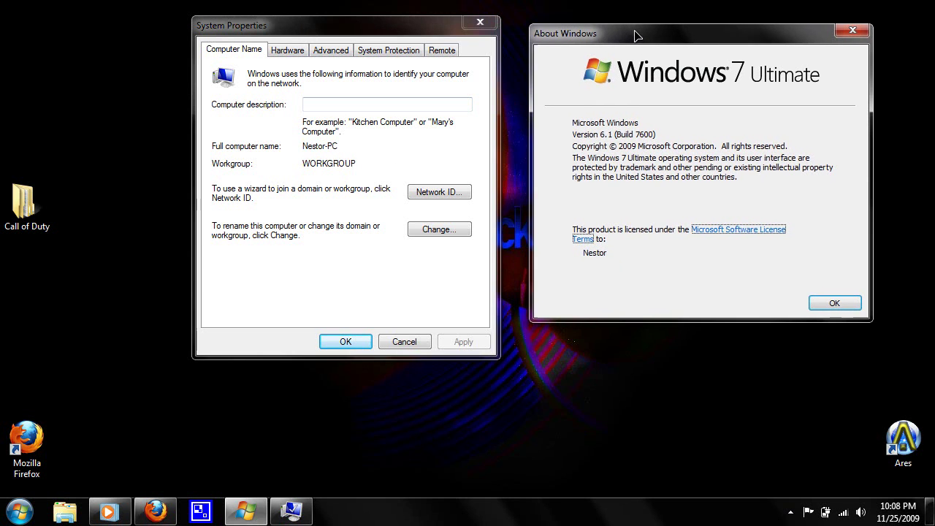
pyautogui.click(427, 29)
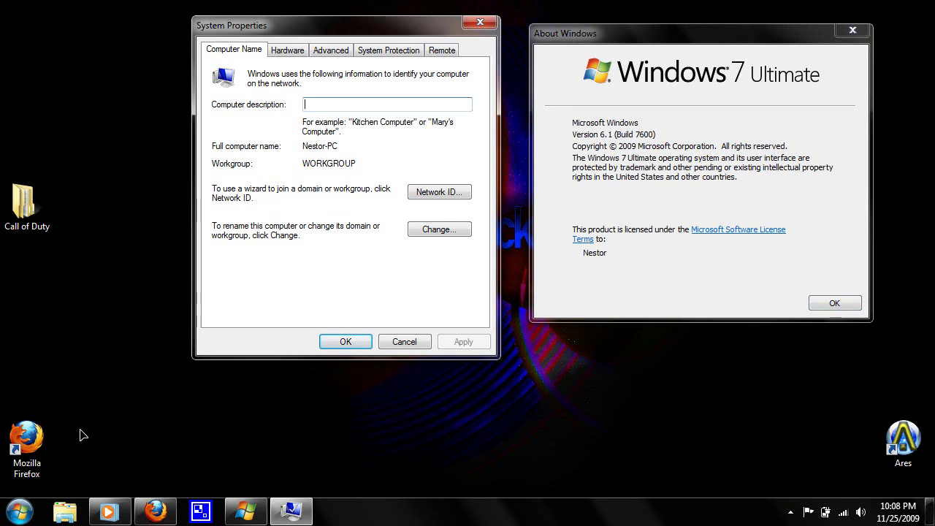
pyautogui.click(20, 511)
pyautogui.rightClick(272, 306)
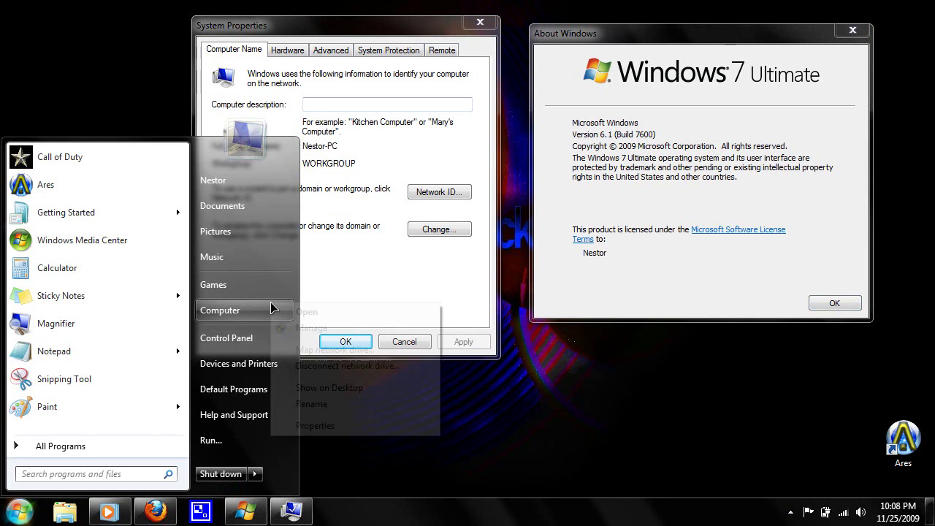
pyautogui.click(322, 426)
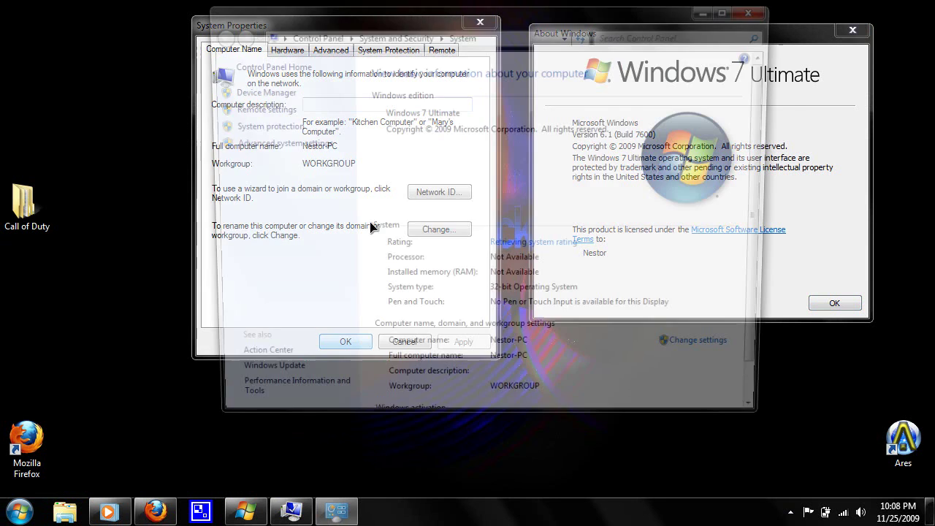
pyautogui.click(758, 8)
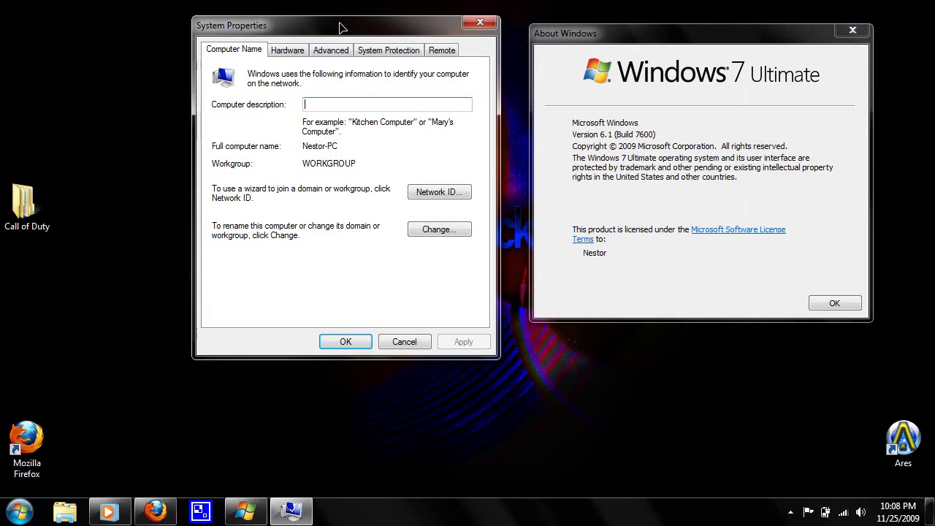
pyautogui.moveTo(344, 20)
pyautogui.mouseDown()
pyautogui.moveTo(356, 1)
pyautogui.moveTo(334, 25)
pyautogui.mouseUp()
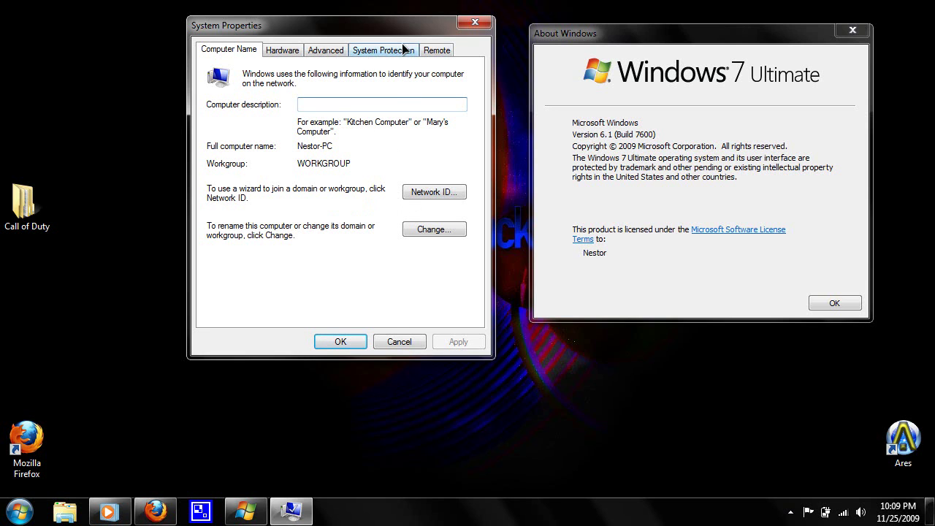
pyautogui.moveTo(588, 41); pyautogui.dragTo(418, 50)
# Step: Close System Properties, run winver from the Run box, and close the older About Windows
pyautogui.click(475, 22)
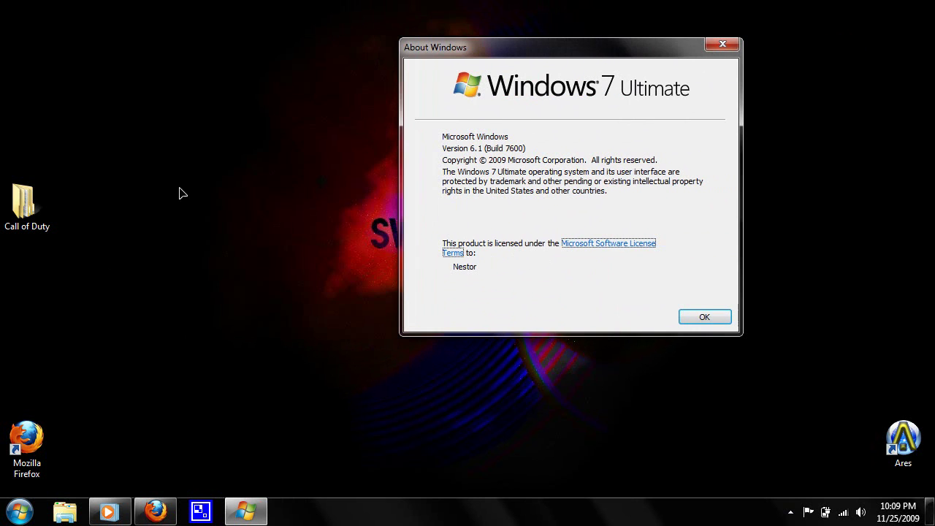
pyautogui.click(19, 511)
pyautogui.write('run')
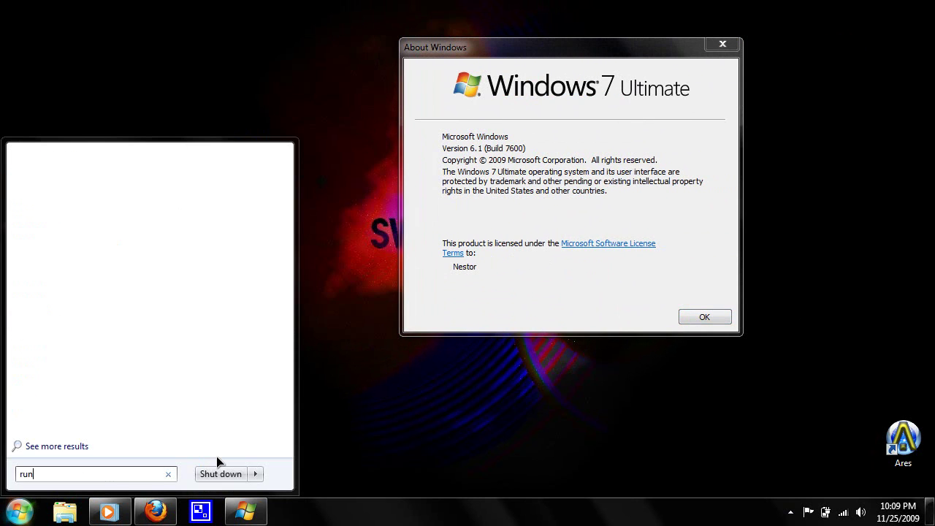
pyautogui.press('Return')
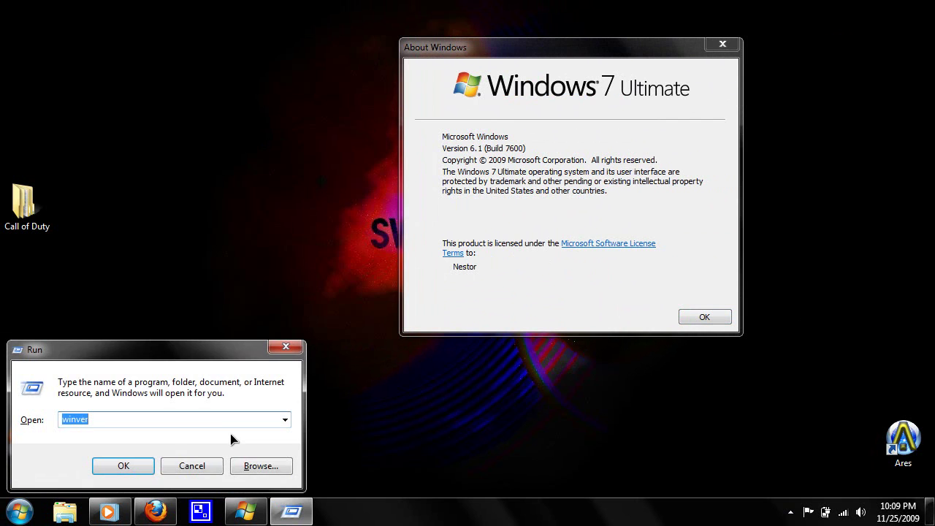
pyautogui.write('winver')
pyautogui.moveTo(161, 414); pyautogui.dragTo(15, 414)
pyautogui.click(137, 420)
pyautogui.click(123, 466)
pyautogui.click(722, 44)
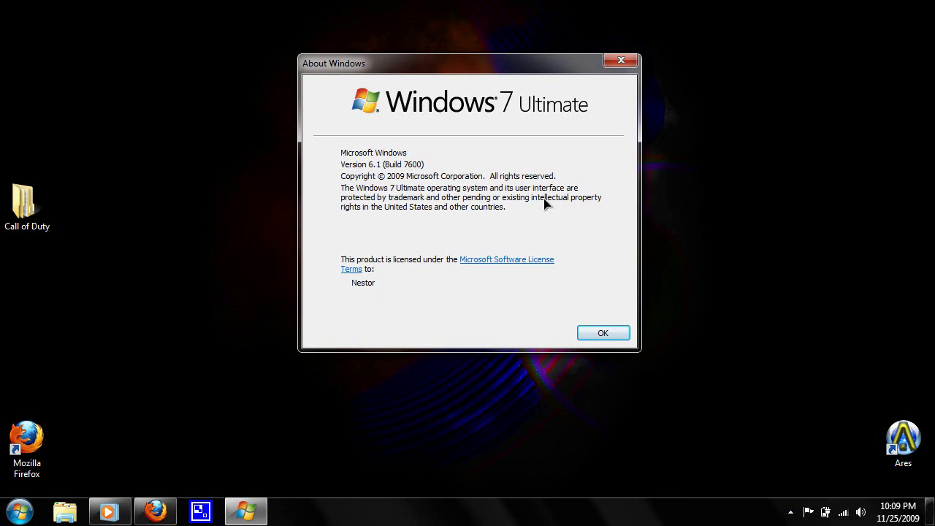
# Step: Dismiss About Windows and launch regedit from the Win+R Run box
pyautogui.click(600, 333)
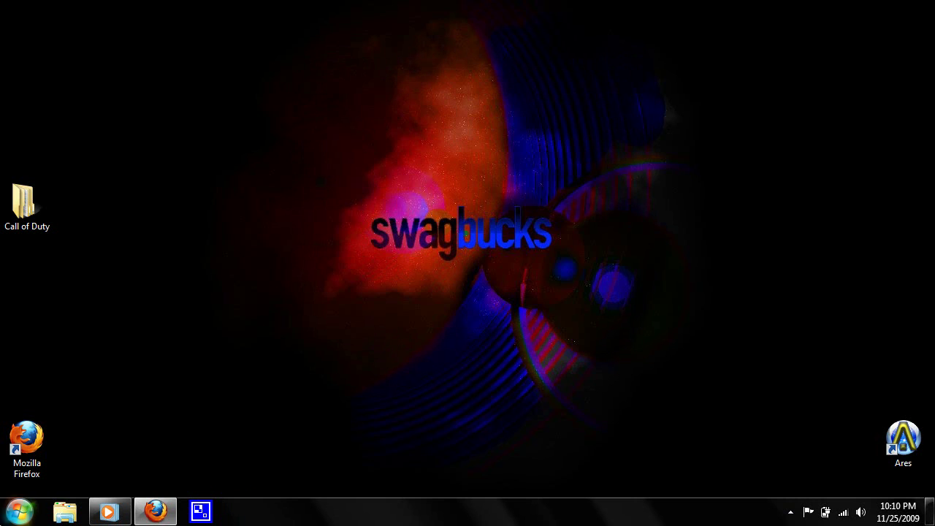
pyautogui.click(20, 511)
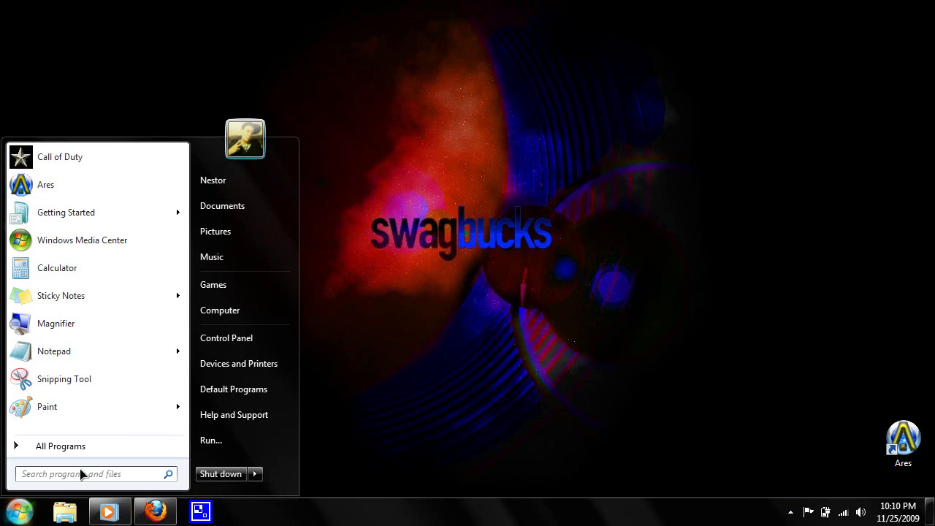
pyautogui.press('super+r')
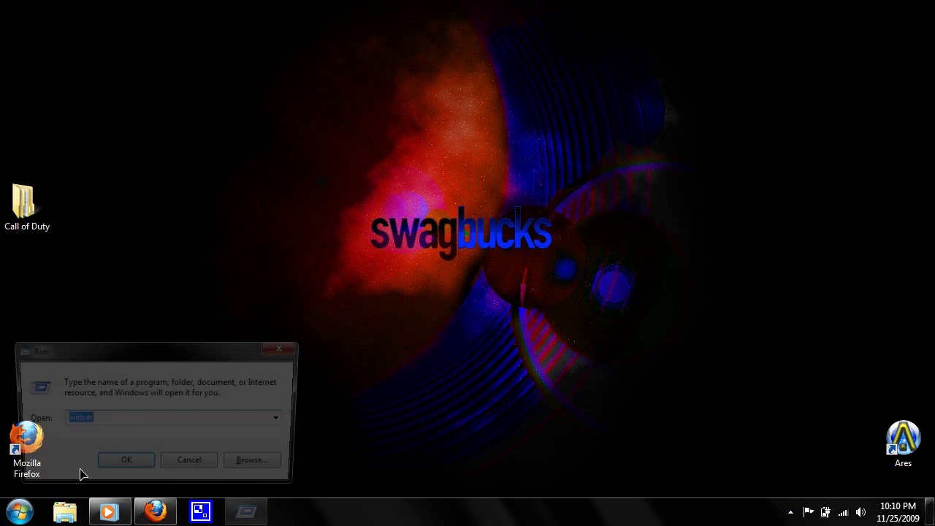
pyautogui.write('win')
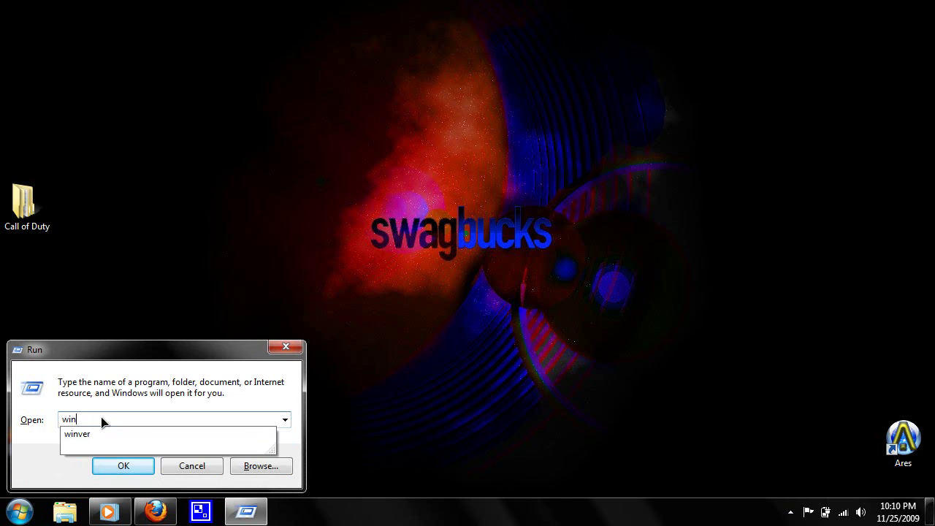
pyautogui.press('BackSpace')
pyautogui.press('BackSpace')
pyautogui.press('BackSpace')
pyautogui.press('BackSpace')
pyautogui.write('re')
pyautogui.press('BackSpace')
pyautogui.press('BackSpace')
pyautogui.write('rege')
pyautogui.press('Down')
pyautogui.press('Return')
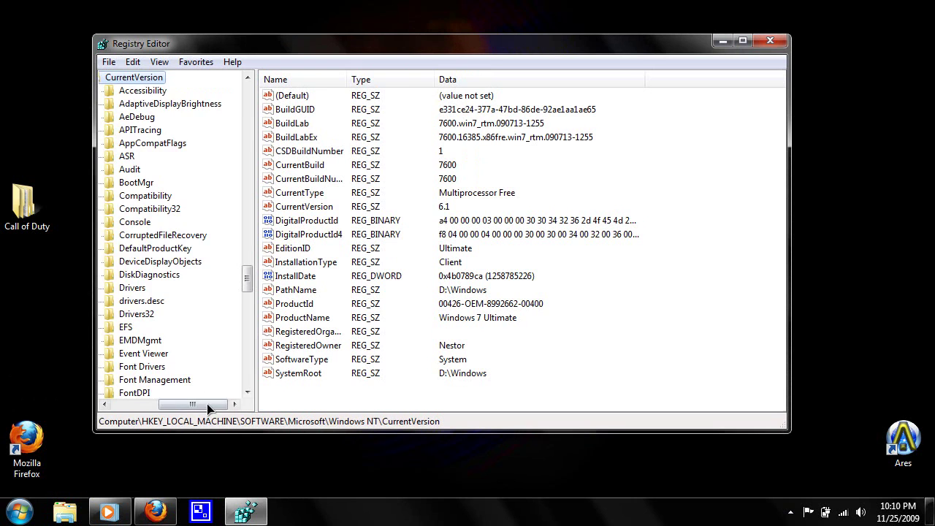
# Step: Collapse the Microsoft, SOFTWARE and HKEY_LOCAL_MACHINE keys back to the root hives
pyautogui.moveTo(212, 404); pyautogui.dragTo(135, 407)
pyautogui.moveTo(247, 276); pyautogui.dragTo(263, 79)
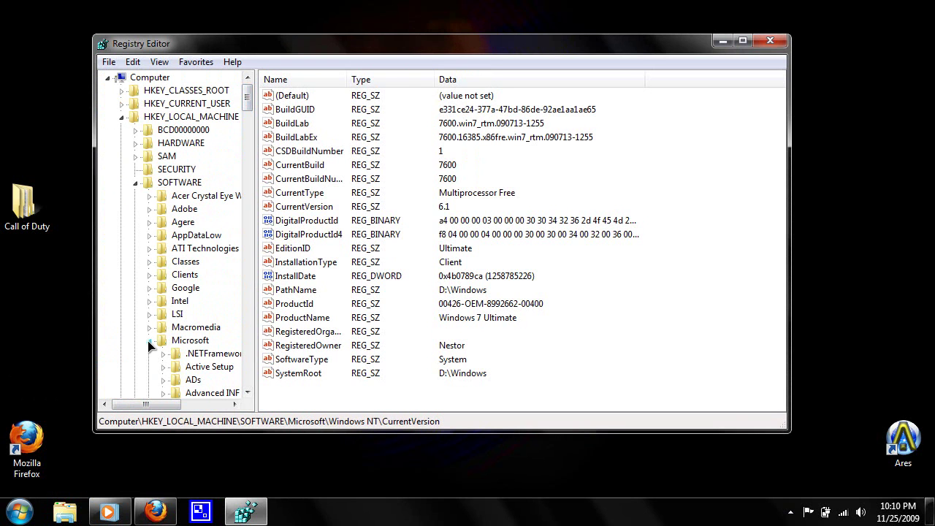
pyautogui.click(149, 340)
pyautogui.click(136, 182)
pyautogui.click(122, 117)
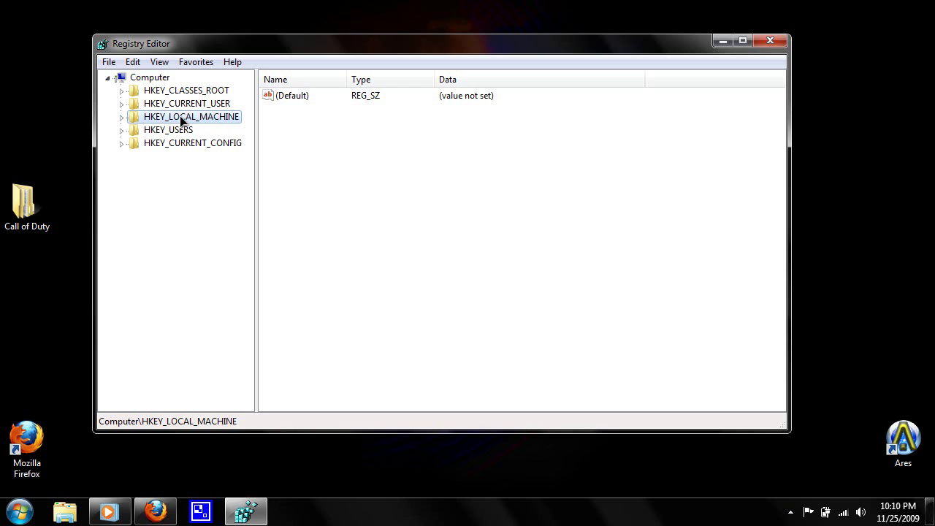
# Step: Expand HKEY_LOCAL_MACHINE\SOFTWARE\Microsoft\Windows NT and select CurrentVersion to list its values
pyautogui.click(122, 118)
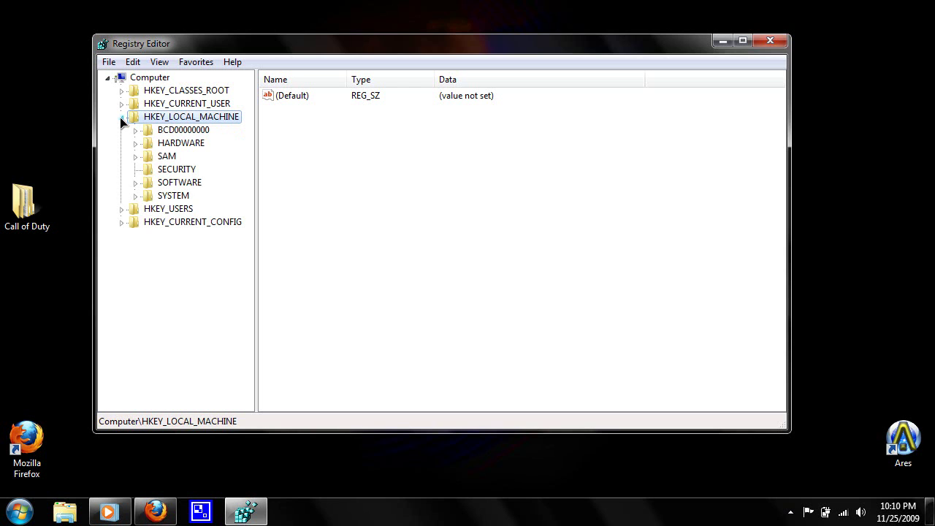
pyautogui.click(175, 183)
pyautogui.click(134, 184)
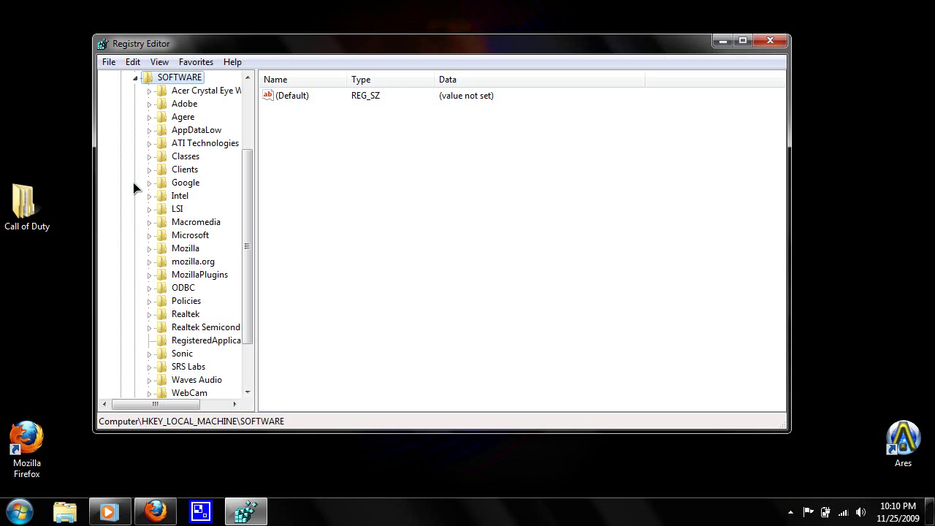
pyautogui.moveTo(244, 235)
pyautogui.mouseDown()
pyautogui.moveTo(246, 254)
pyautogui.moveTo(242, 204)
pyautogui.moveTo(242, 233)
pyautogui.mouseUp()
pyautogui.click(182, 238)
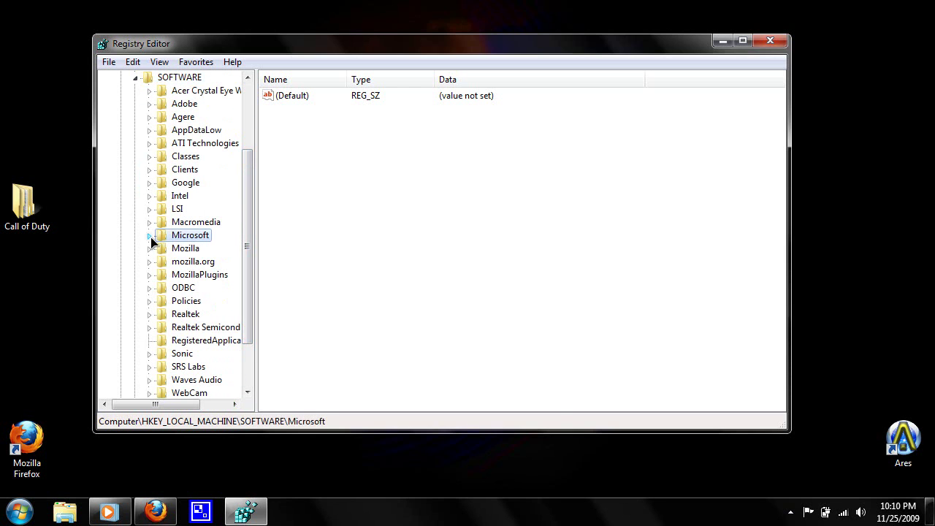
pyautogui.click(150, 237)
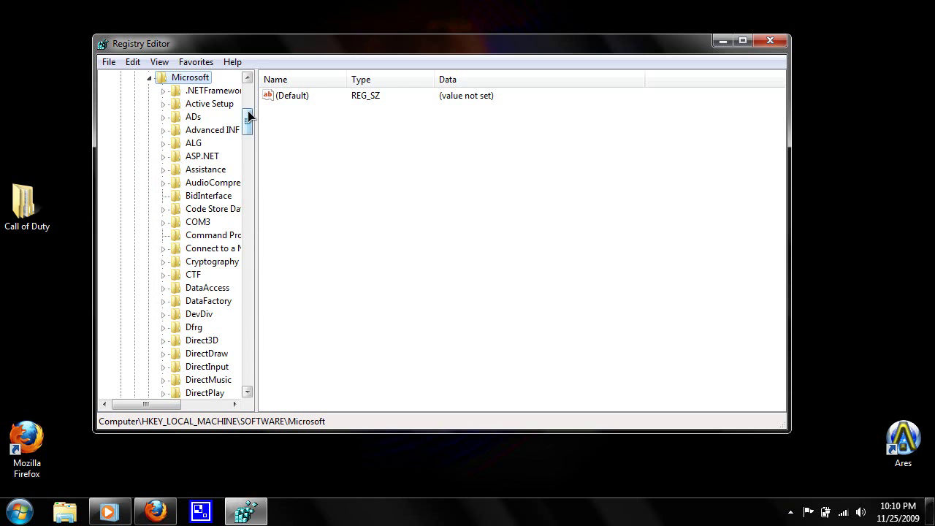
pyautogui.moveTo(248, 116); pyautogui.dragTo(248, 260)
pyautogui.click(214, 250)
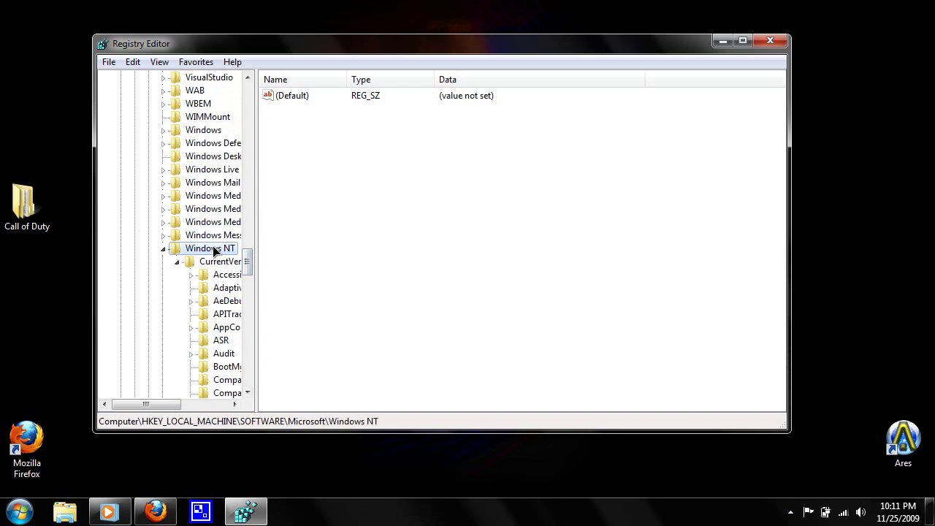
pyautogui.click(163, 250)
pyautogui.click(163, 250)
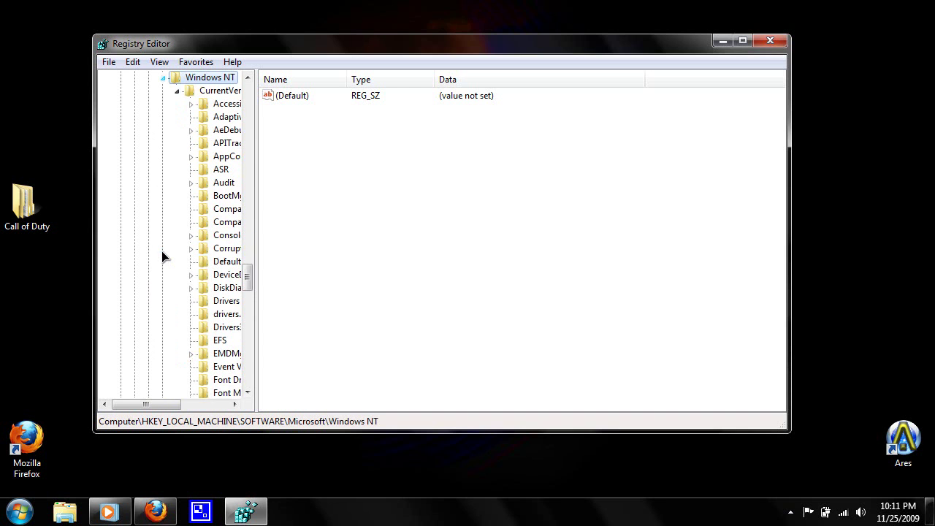
pyautogui.click(215, 91)
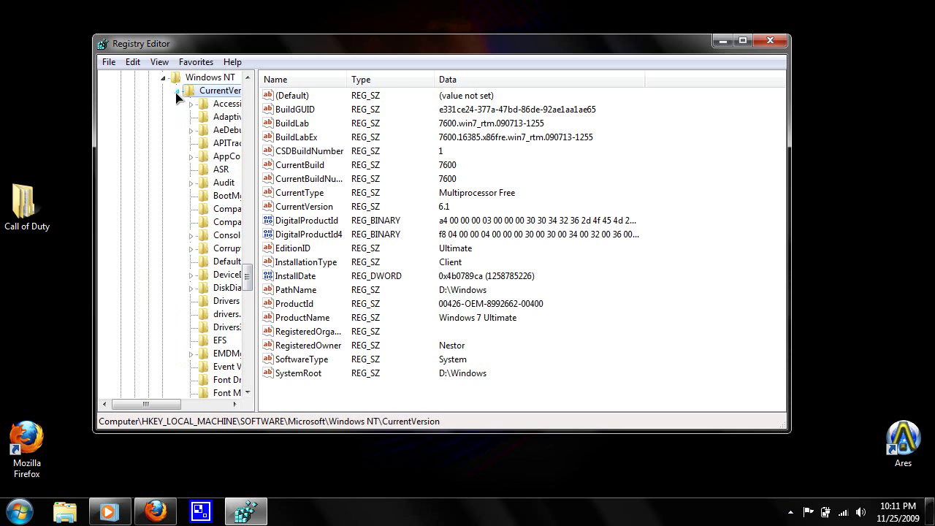
pyautogui.click(175, 91)
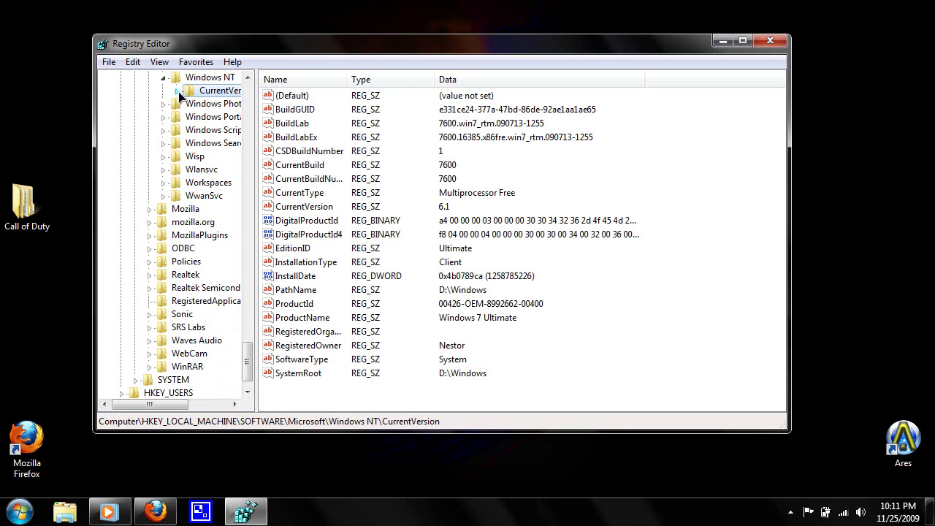
# Step: Set the RegisteredOwner value data to Hacker16
pyautogui.moveTo(244, 347); pyautogui.dragTo(245, 338)
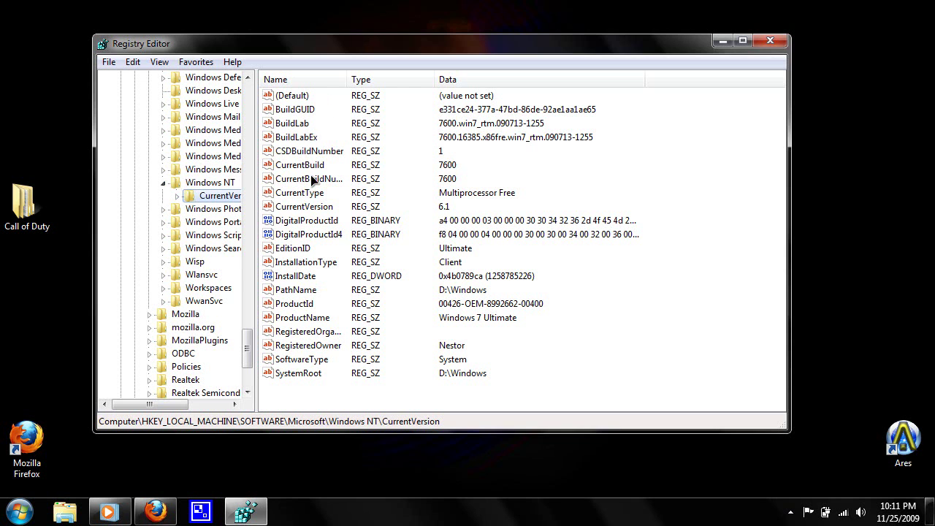
pyautogui.doubleClick(295, 349)
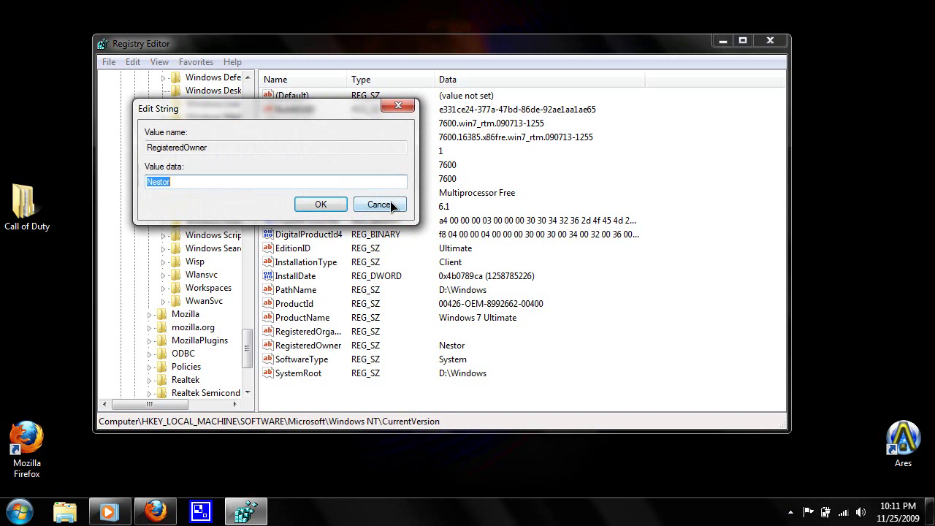
pyautogui.click(392, 204)
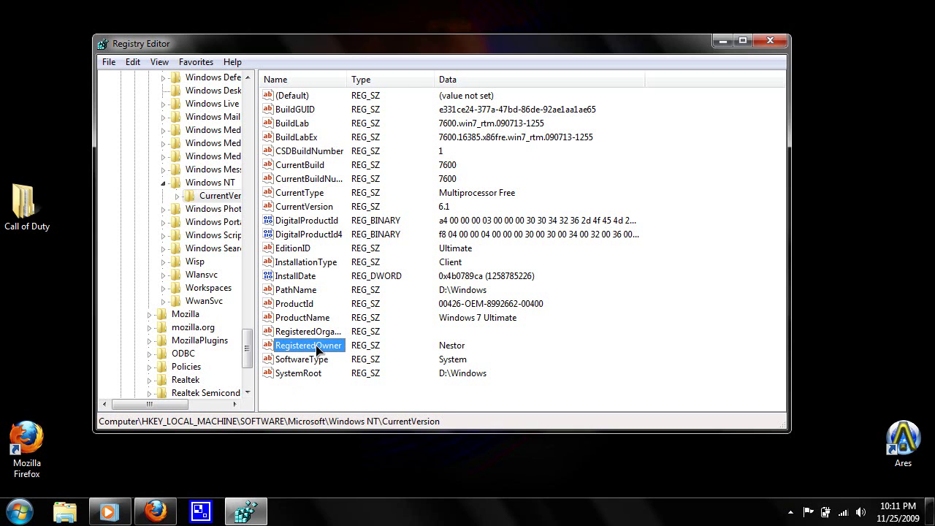
pyautogui.doubleClick(317, 347)
pyautogui.write('H')
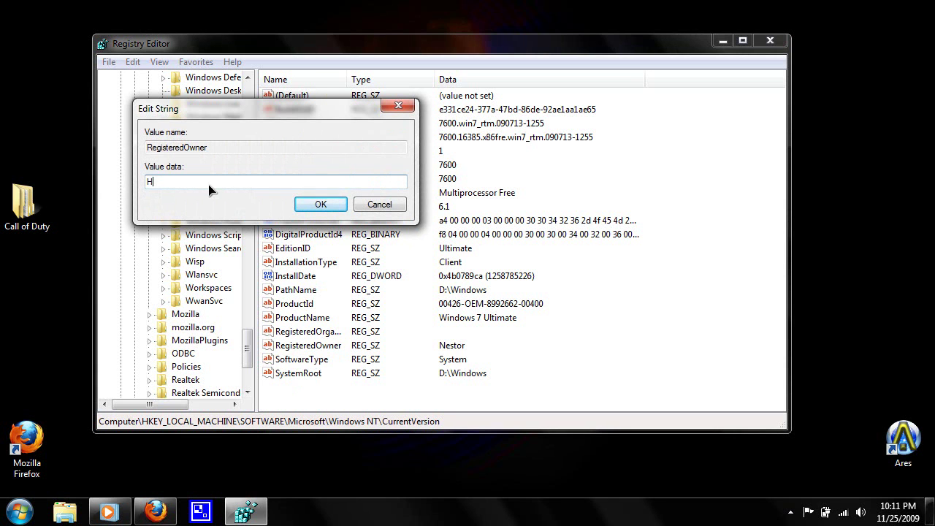
pyautogui.write('acker16')
pyautogui.click(326, 204)
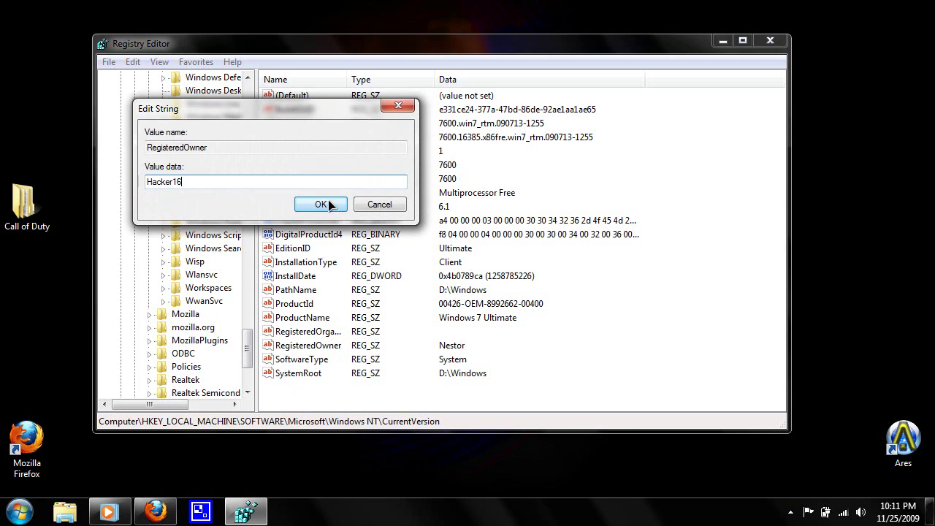
# Step: Review the ProductName, SoftwareType and RegisteredOwner entries, then close Registry Editor
pyautogui.click(313, 318)
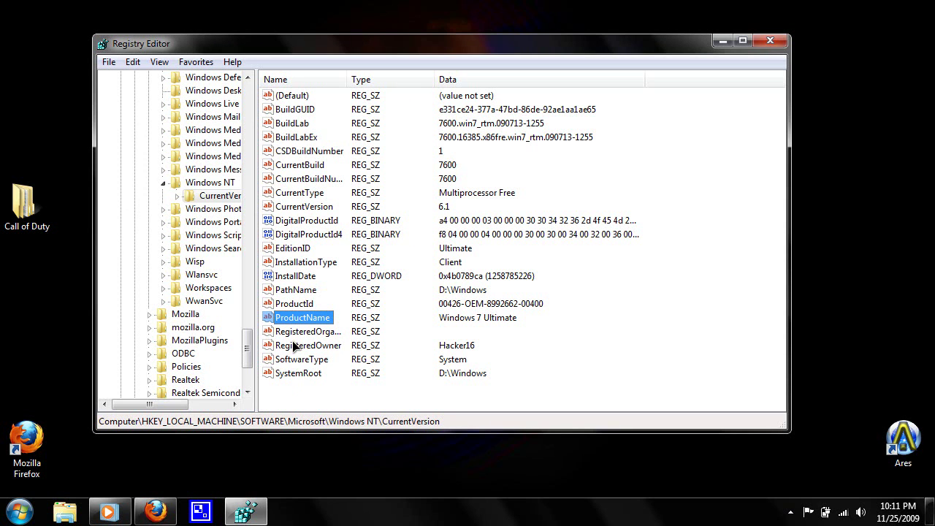
pyautogui.click(306, 359)
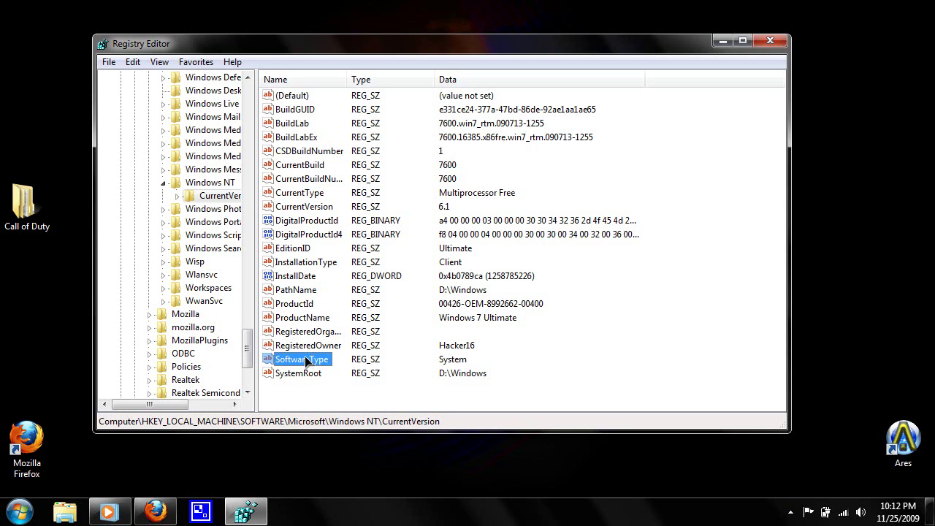
pyautogui.click(307, 345)
pyautogui.click(306, 319)
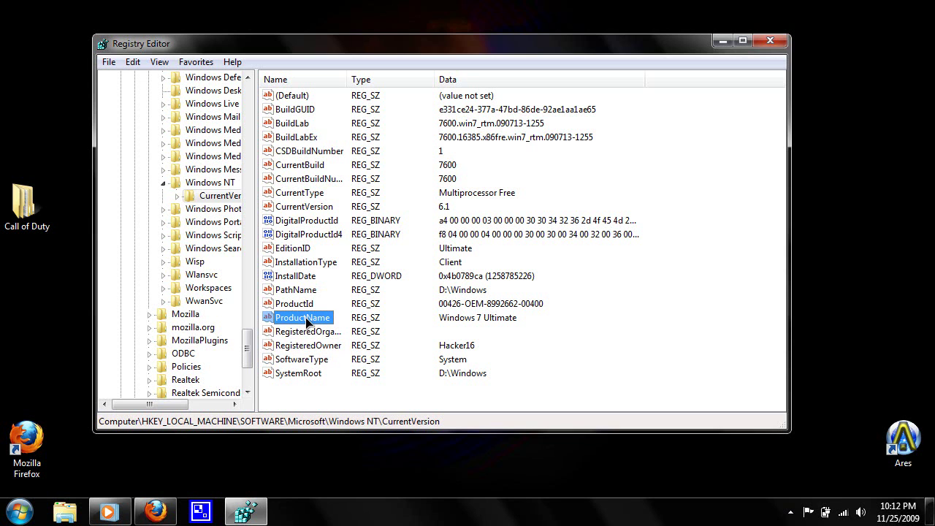
pyautogui.click(303, 346)
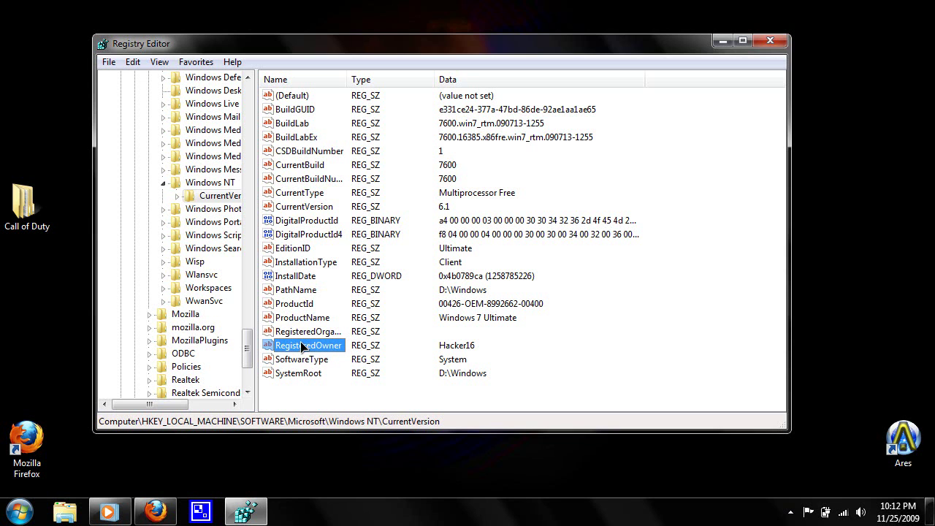
pyautogui.click(314, 319)
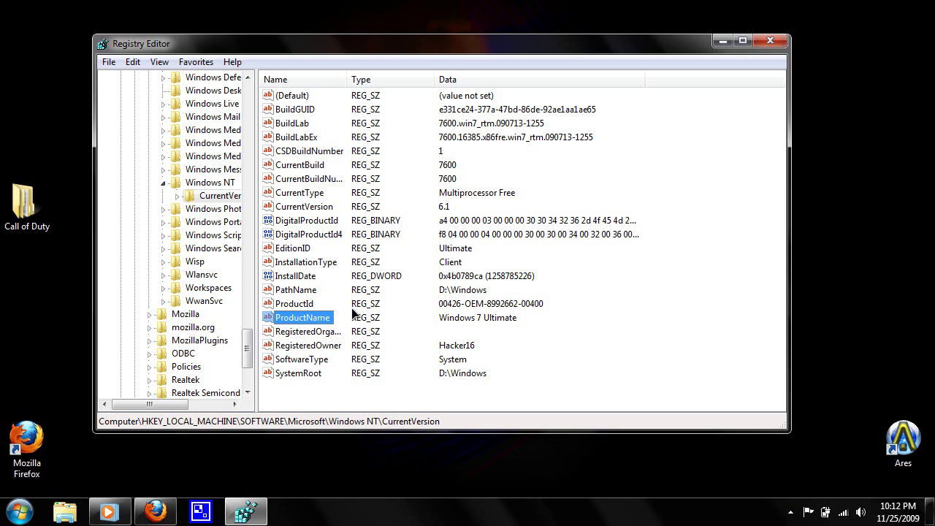
pyautogui.click(768, 41)
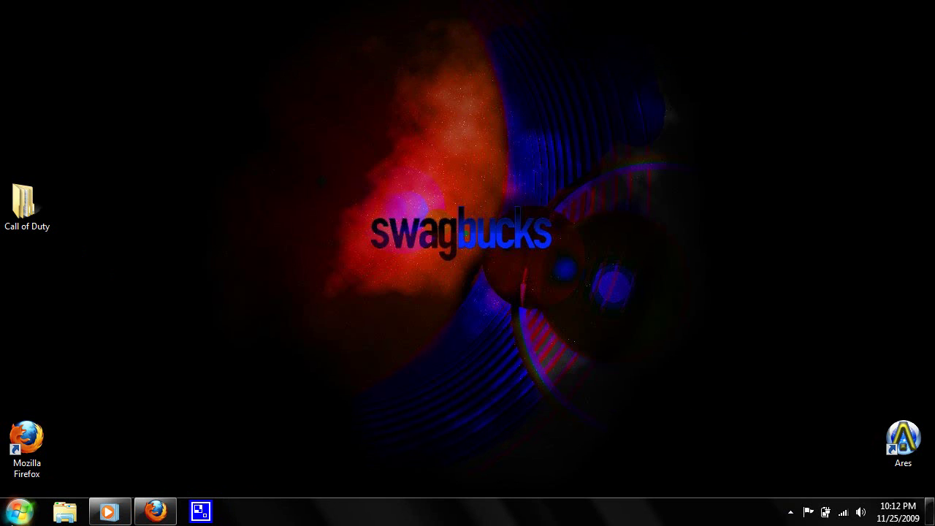
# Step: Run winver from Start > Run to show About Windows licensed to Hacker16
pyautogui.click(19, 511)
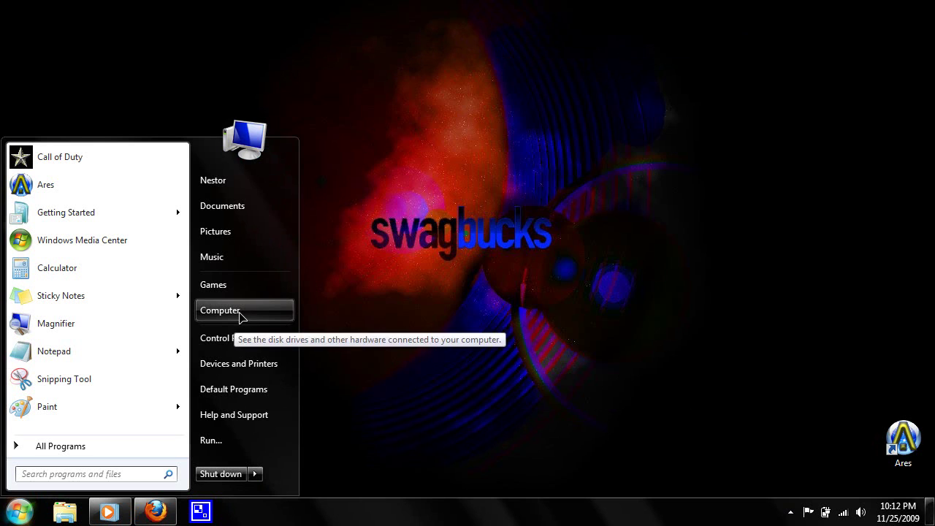
pyautogui.rightClick(239, 313)
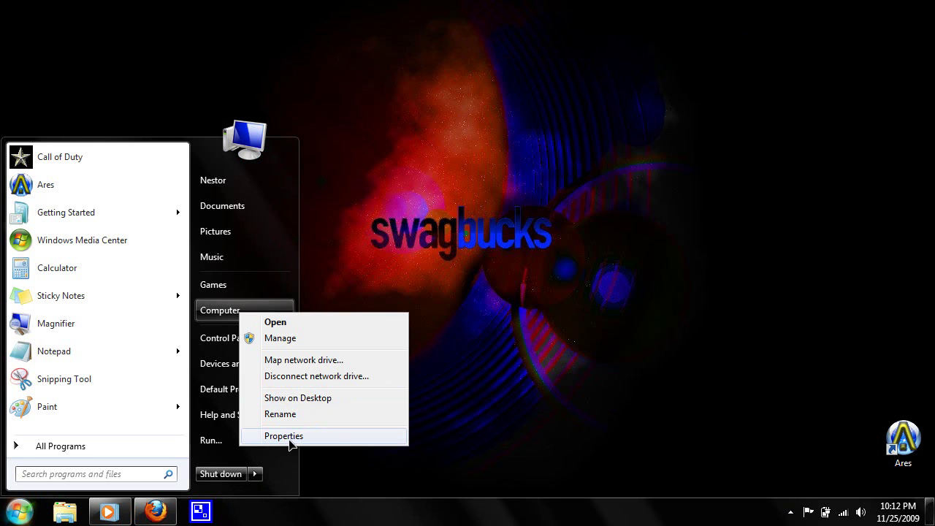
pyautogui.click(290, 463)
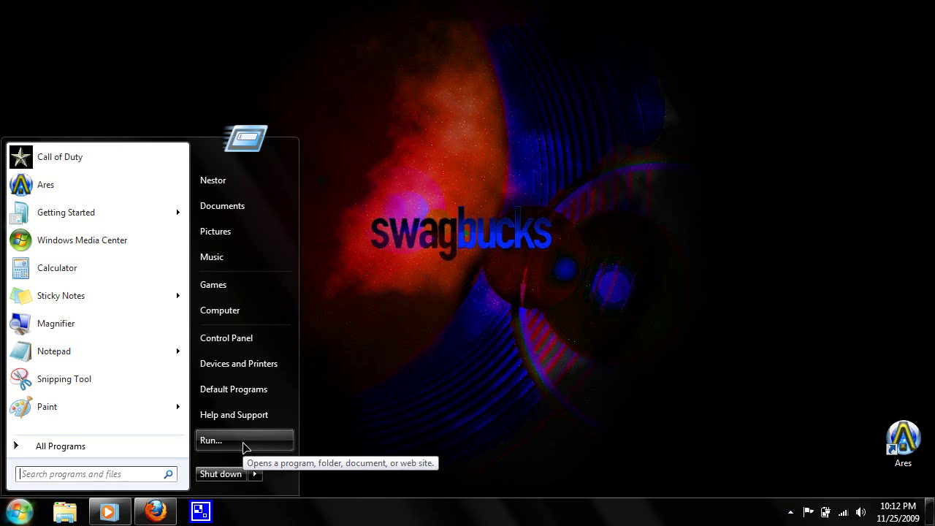
pyautogui.click(244, 441)
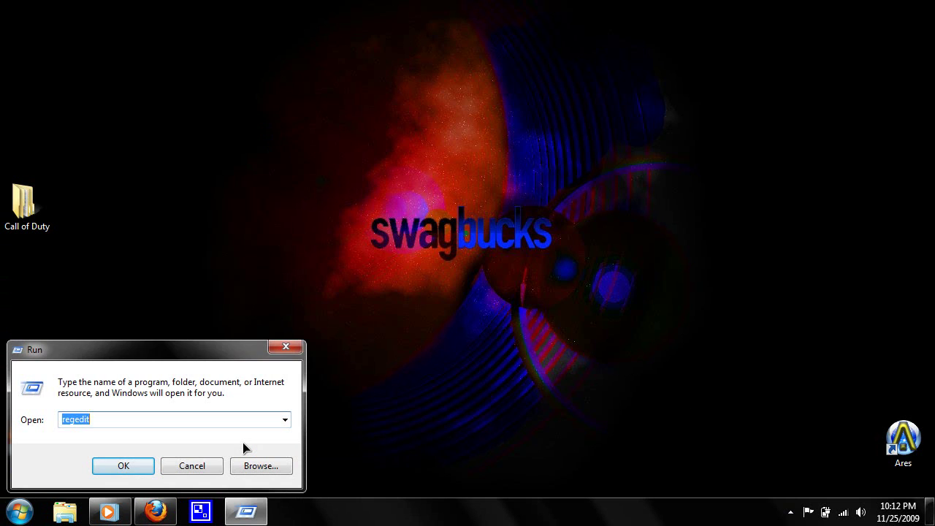
pyautogui.write('winver')
pyautogui.press('Return')
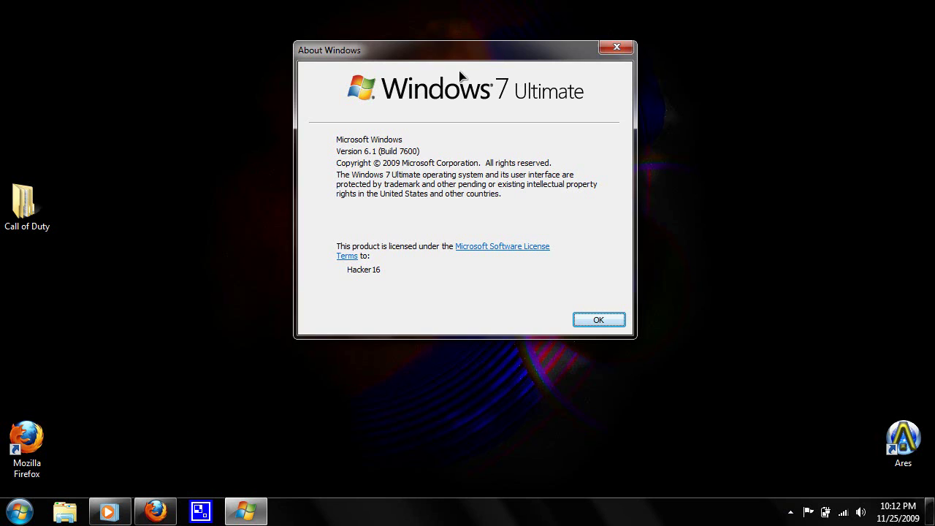
# Step: Move the About Windows dialog higher and dismiss it with OK
pyautogui.moveTo(468, 56); pyautogui.dragTo(455, 26)
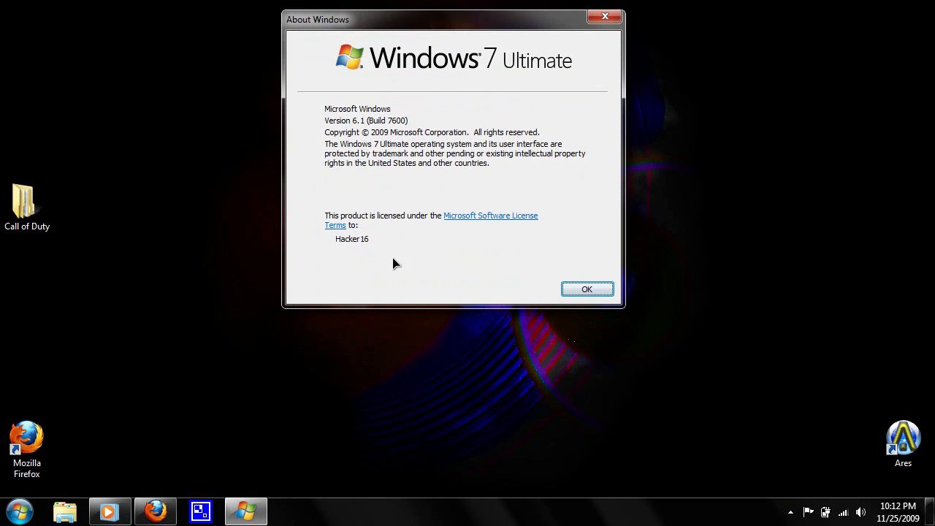
pyautogui.click(577, 289)
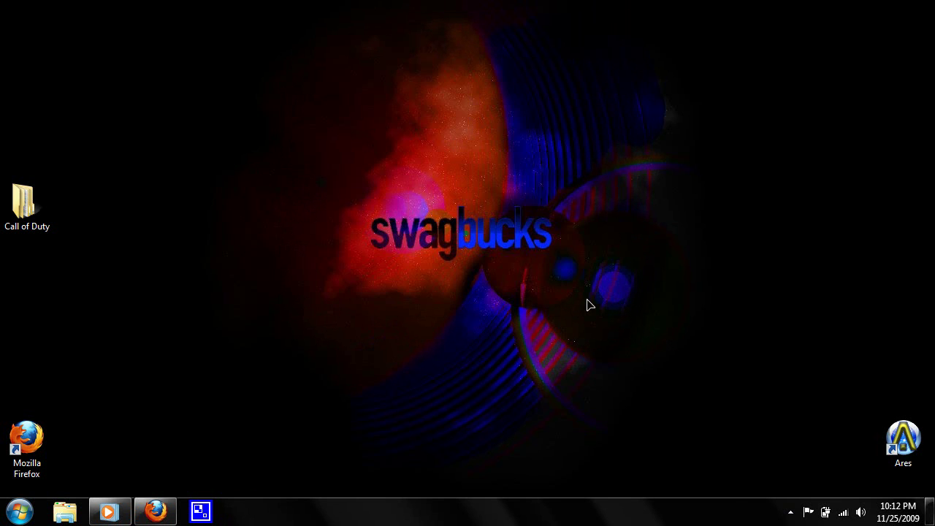
pyautogui.moveTo(346, 174); pyautogui.dragTo(576, 345)
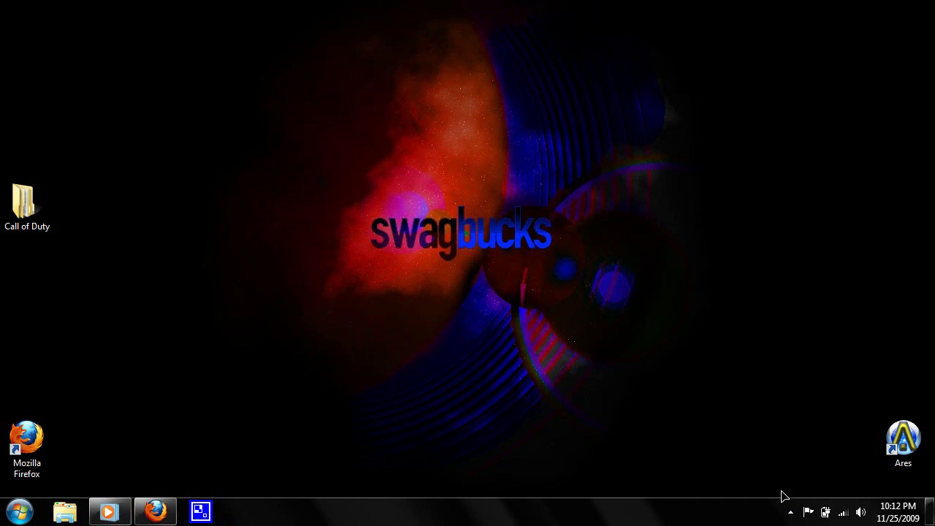